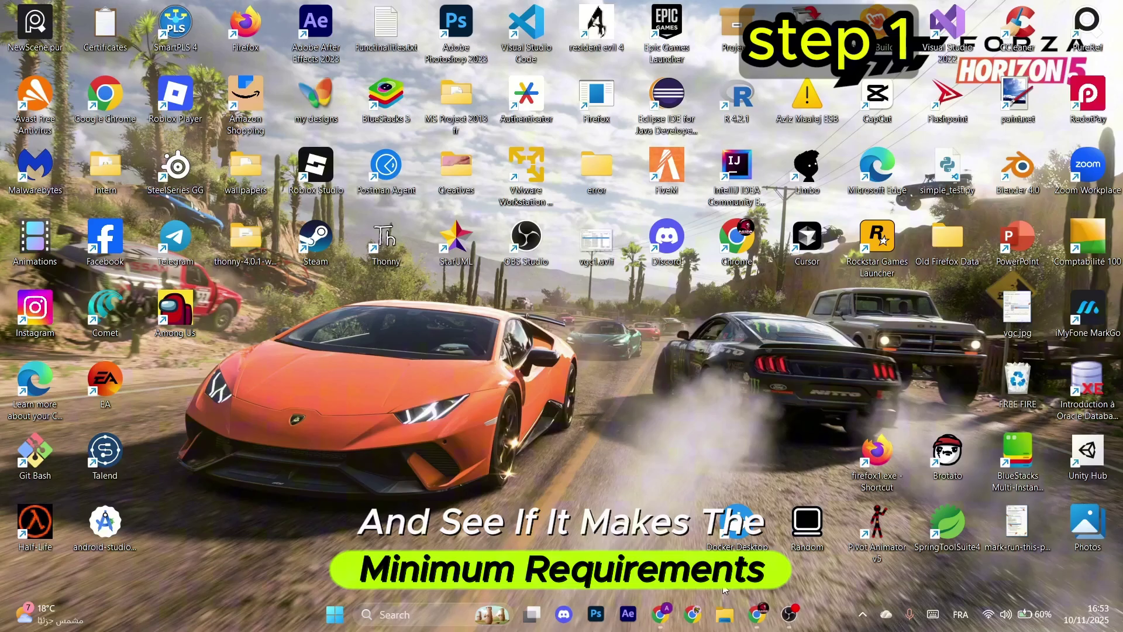
# Look up 'forza horizon 5 server status' and confirm Downdetector reports no current problems
pyautogui.click(761, 606)
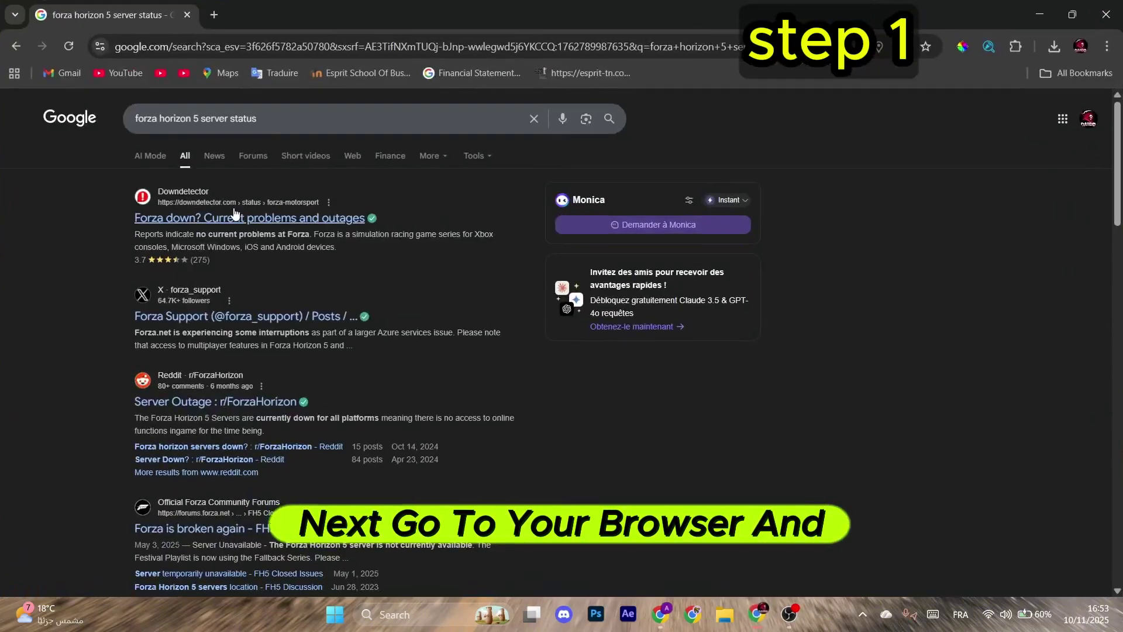
pyautogui.tripleClick(255, 119)
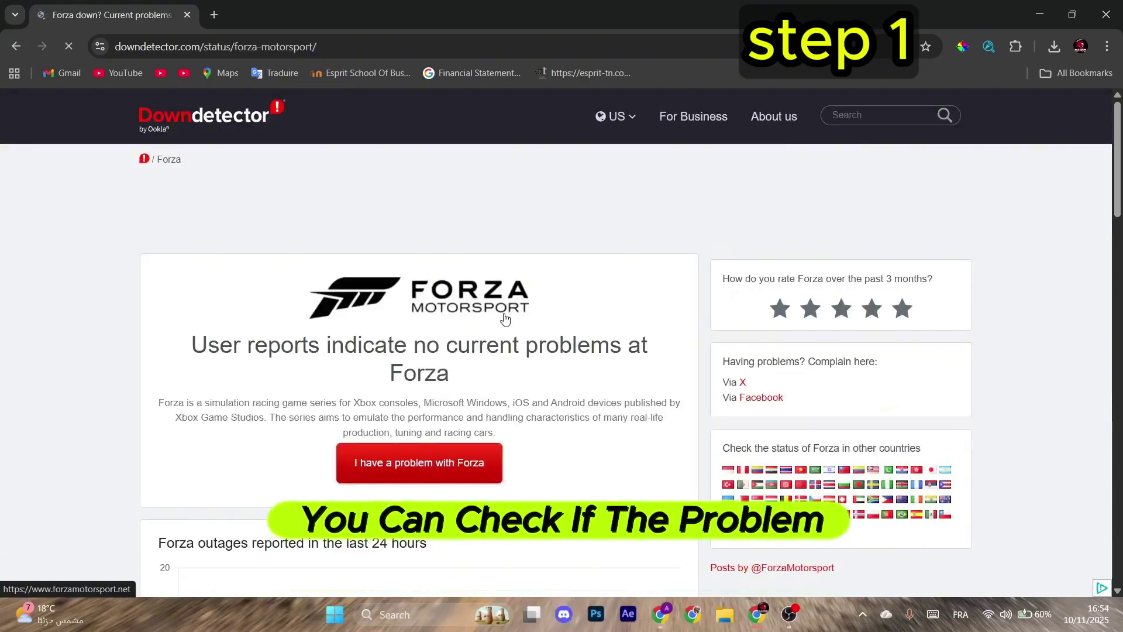
pyautogui.scroll(-2, 527, 343)
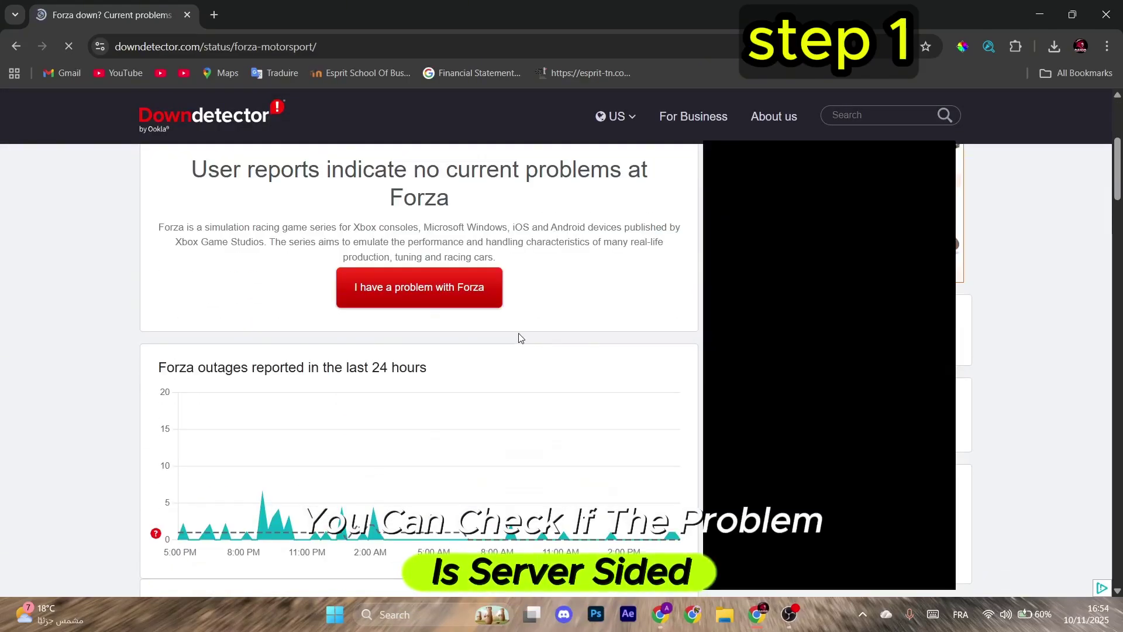
pyautogui.scroll(2, 503, 358)
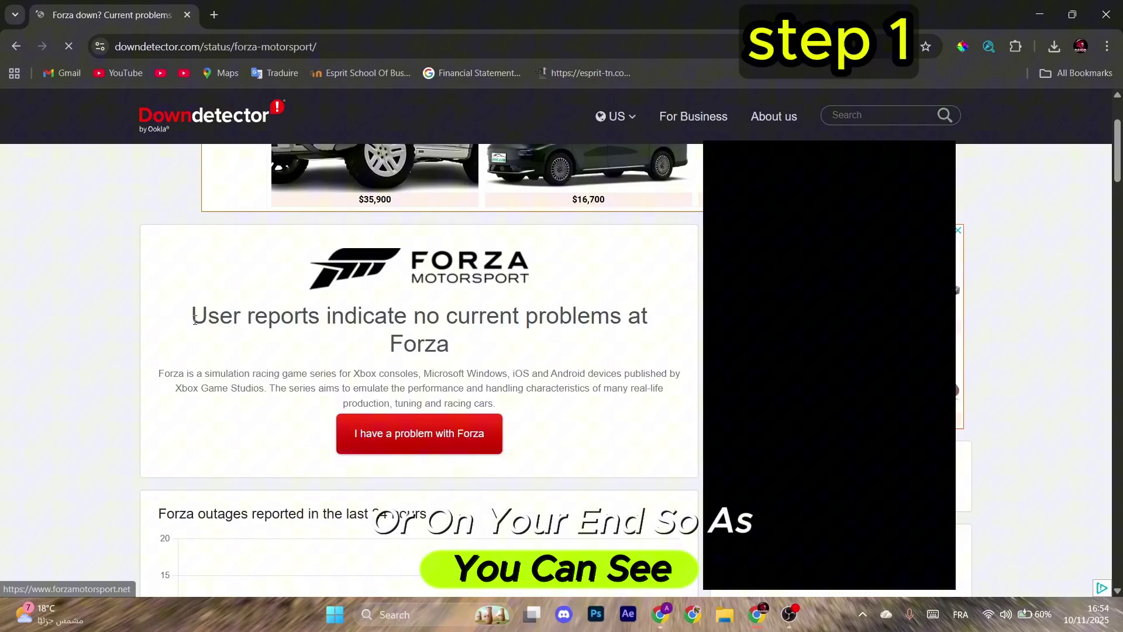
pyautogui.moveTo(192, 317); pyautogui.dragTo(627, 321)
pyautogui.click(607, 329)
pyautogui.scroll(-3, 447, 306)
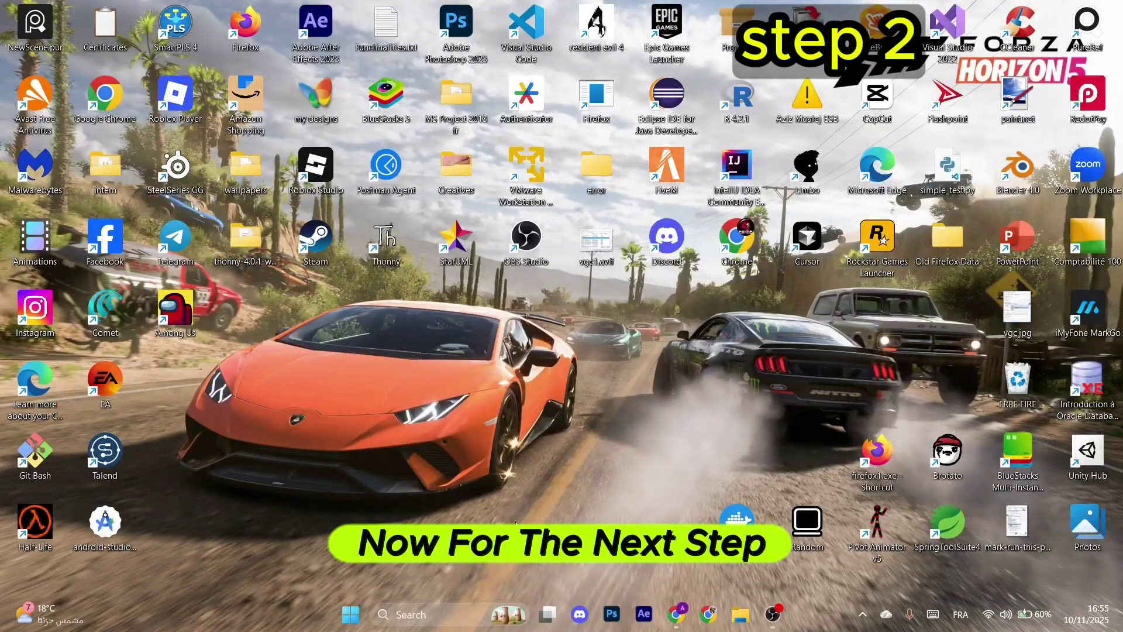
# Open Network Connections and bring up the Wi-Fi adapter's Properties dialog
pyautogui.click(413, 615)
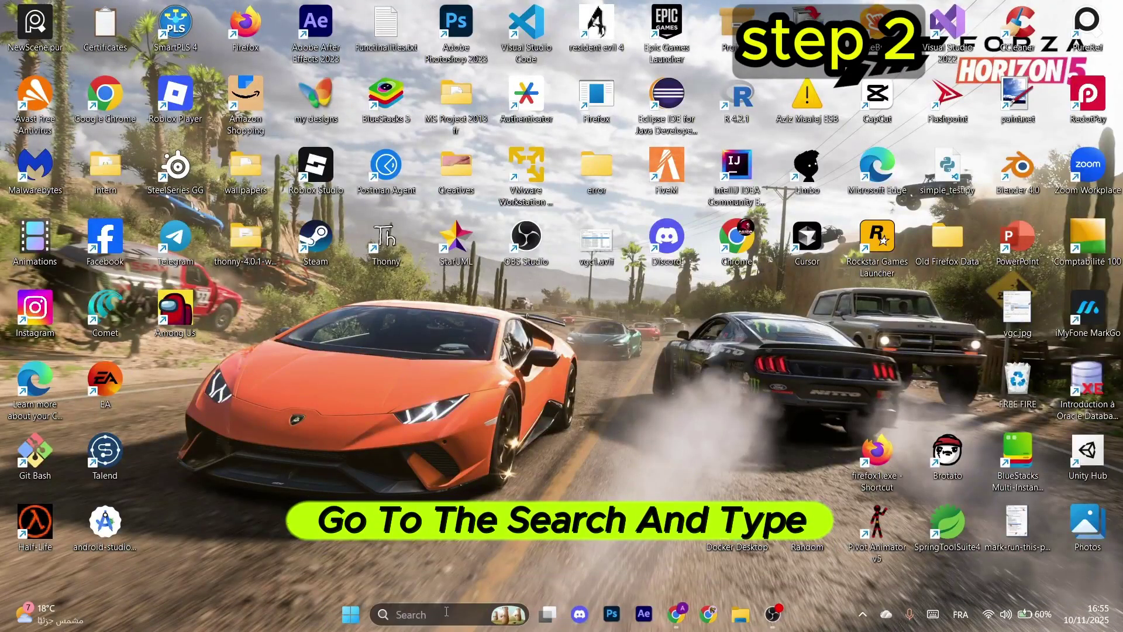
pyautogui.write('view network connections')
pyautogui.click(492, 174)
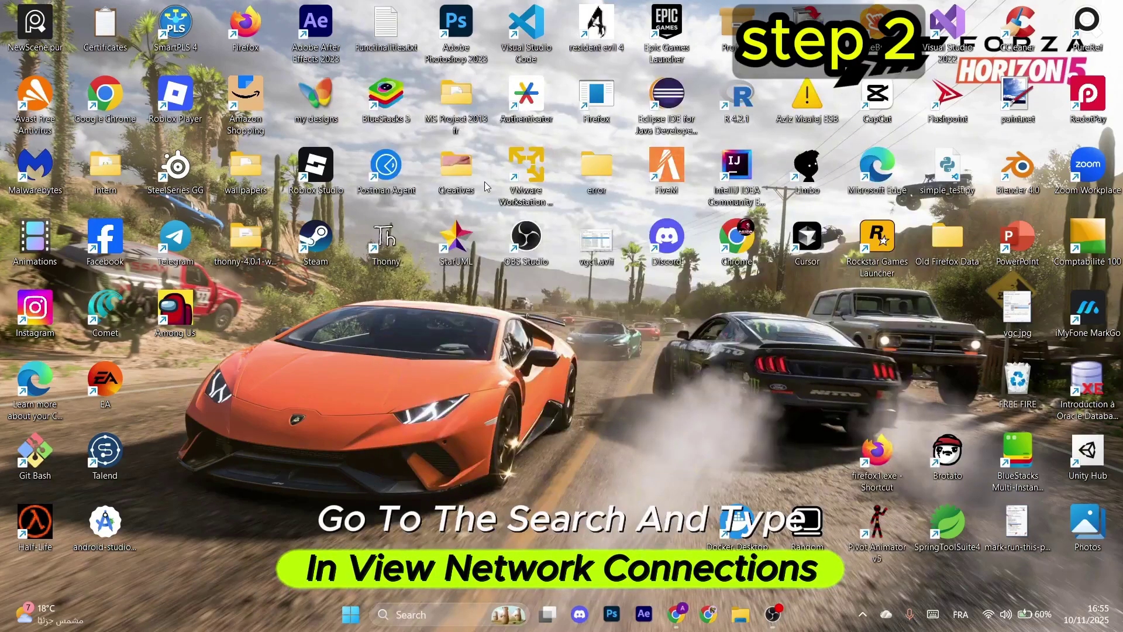
pyautogui.click(454, 158)
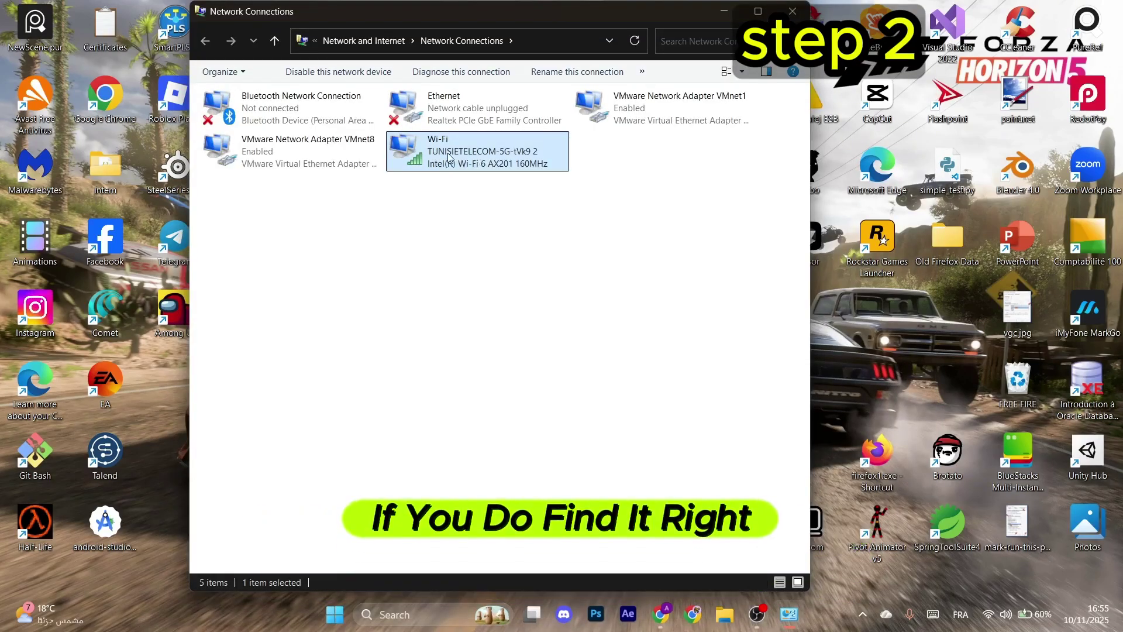
pyautogui.rightClick(456, 158)
pyautogui.click(502, 312)
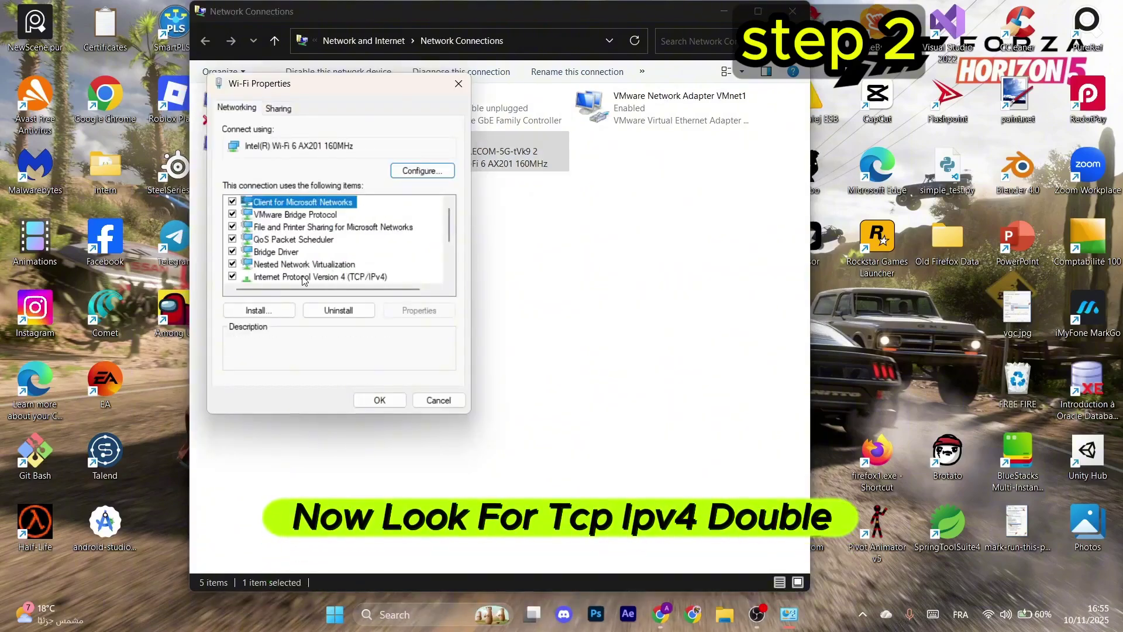
# Set the Wi-Fi IPv4 DNS servers to 8.8.8.8 preferred and 8.8.4.4 alternate
pyautogui.doubleClick(303, 277)
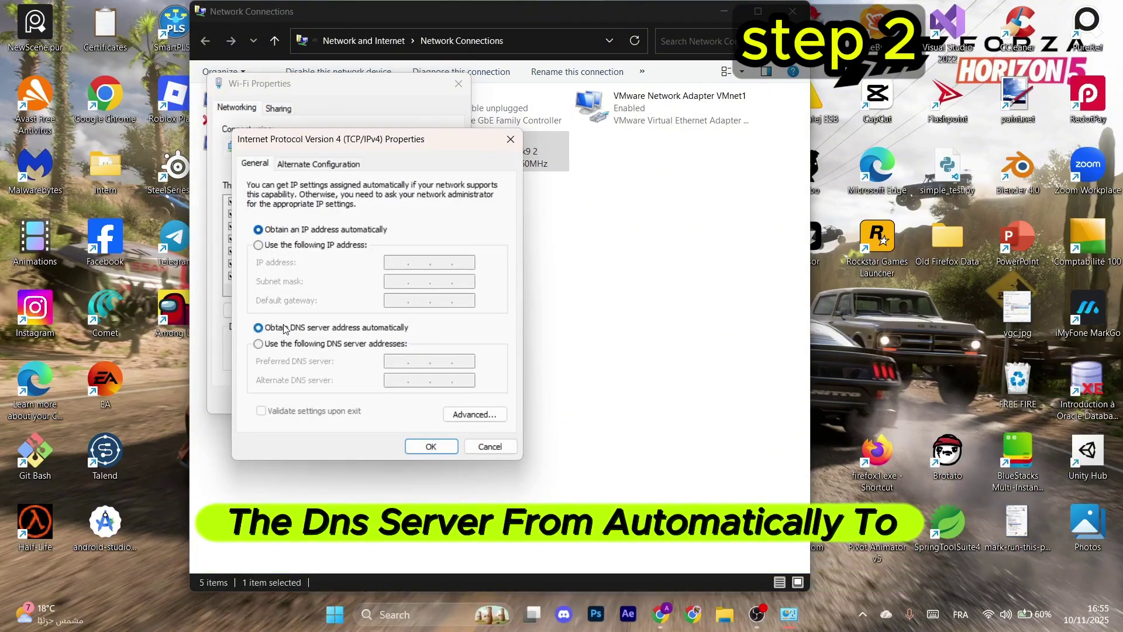
pyautogui.click(259, 344)
pyautogui.write('8 . 8 . 88 .')
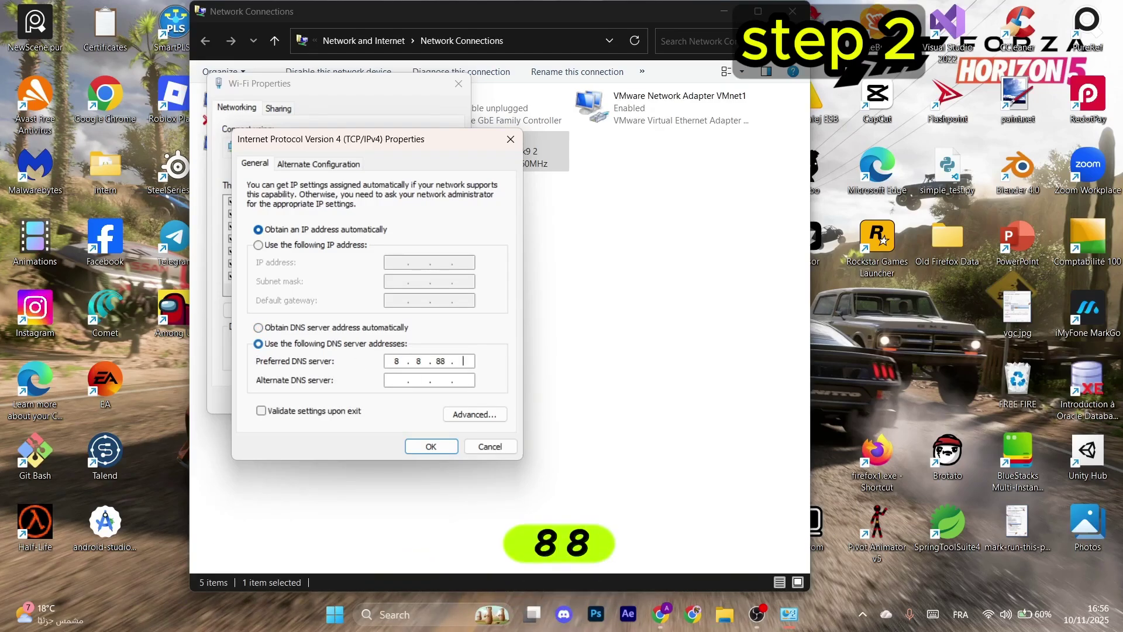
pyautogui.write('8')
pyautogui.press('Tab')
pyautogui.write('8.')
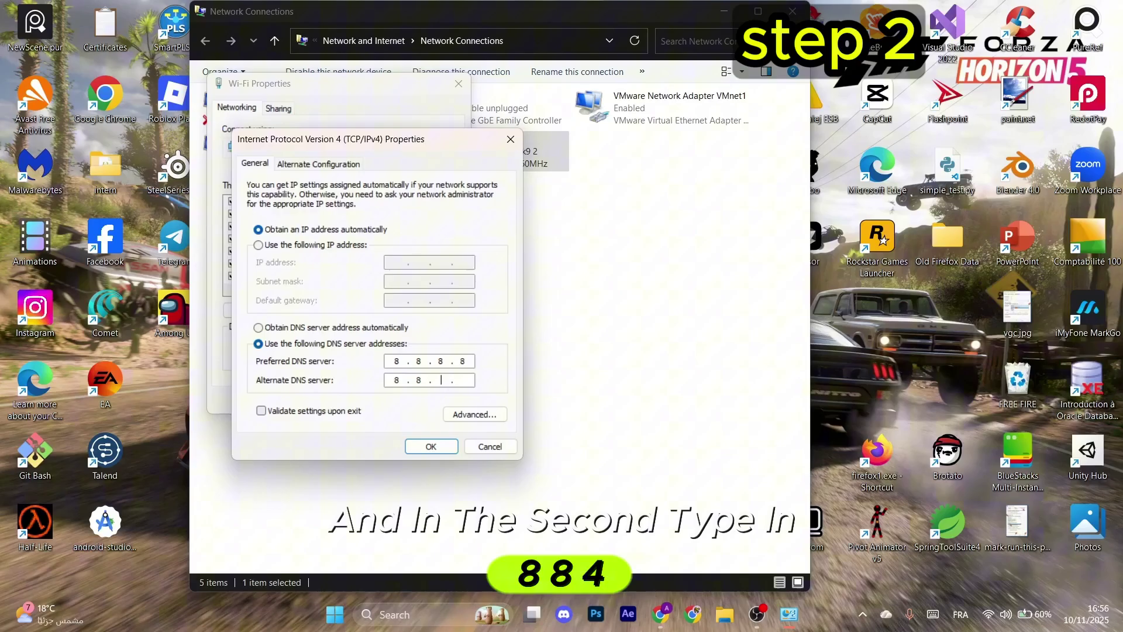
pyautogui.write('4.4')
# Close the Wi-Fi properties and Network Connections windows
pyautogui.click(452, 452)
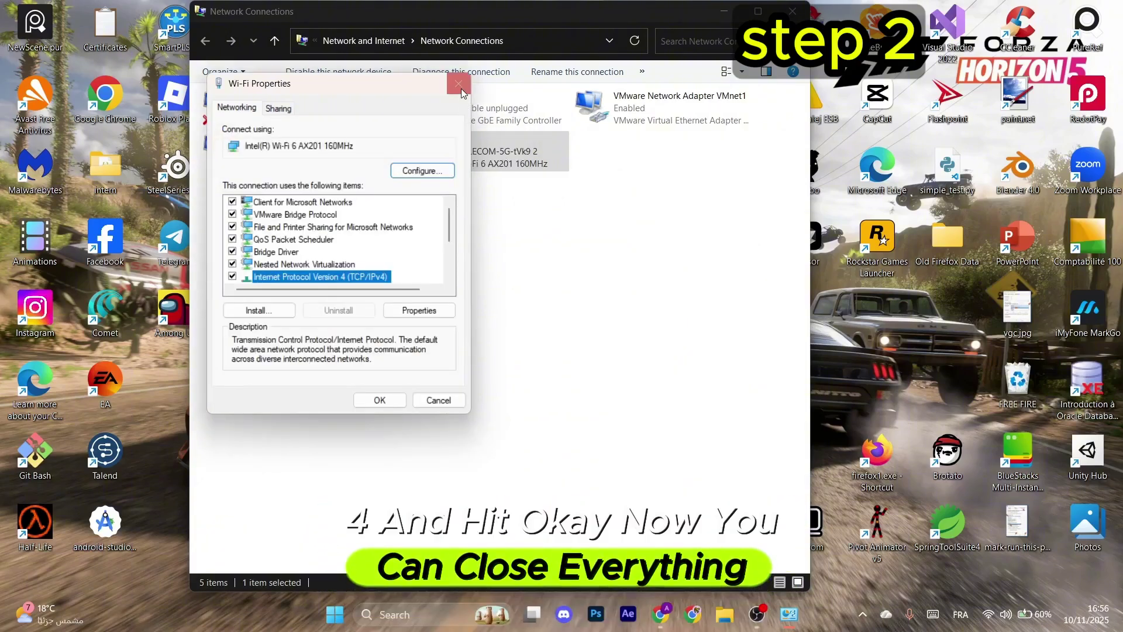
pyautogui.click(377, 399)
# In an administrator Command Prompt, run ipconfig /flushdns and net winsock reset
pyautogui.click(411, 615)
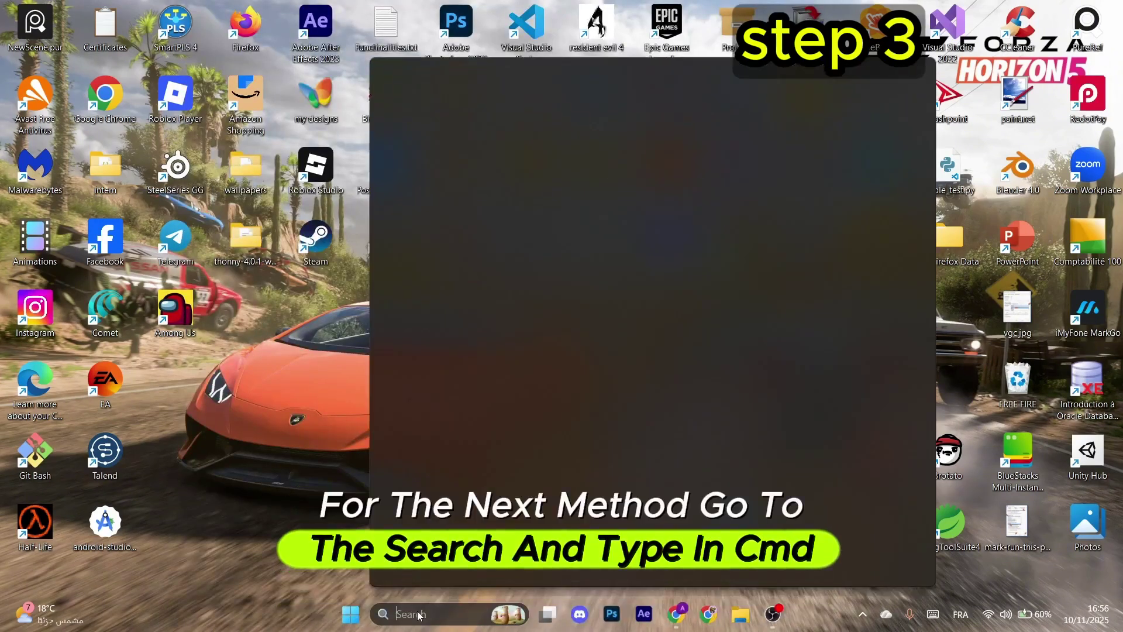
pyautogui.write('cmd')
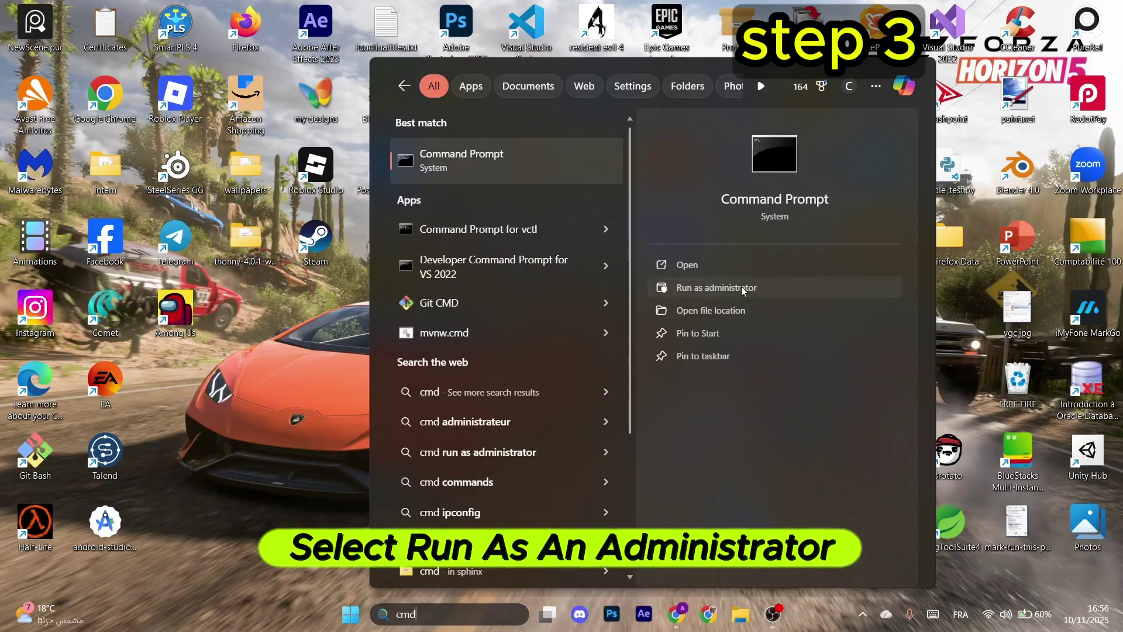
pyautogui.click(742, 286)
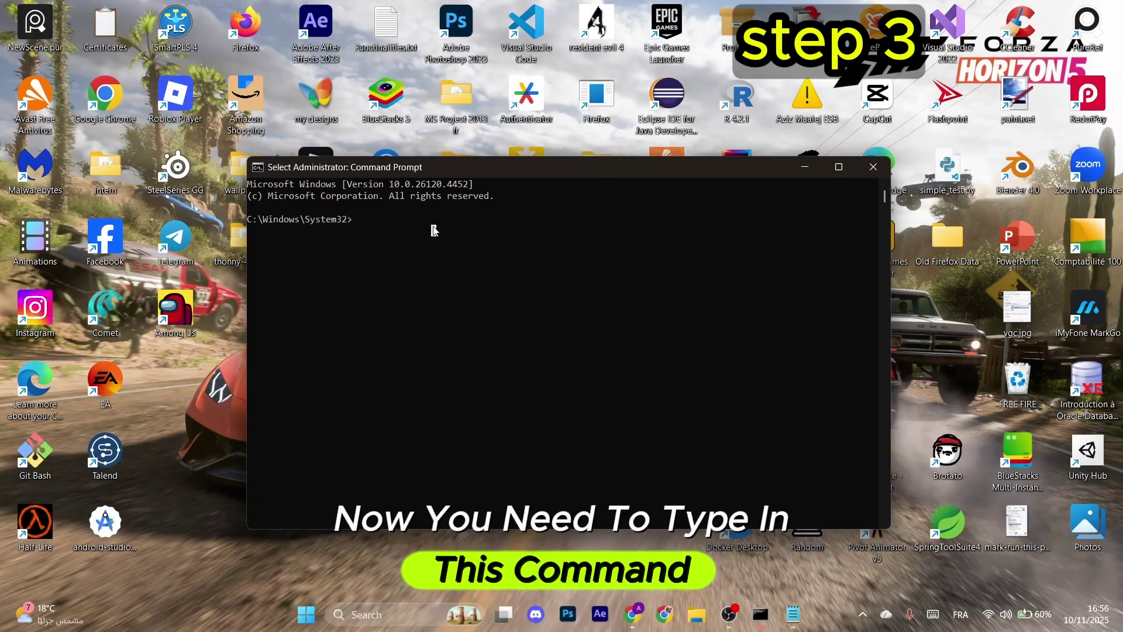
pyautogui.write('ipconfig /flushdns')
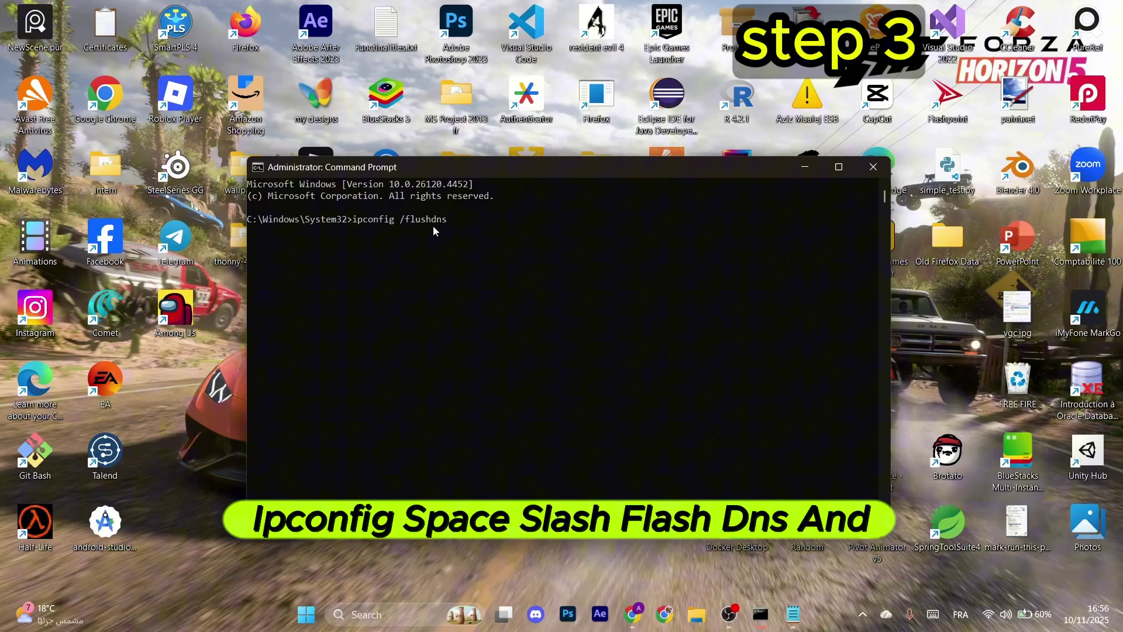
pyautogui.press('Return')
pyautogui.write('net winsock reset')
pyautogui.press('Return')
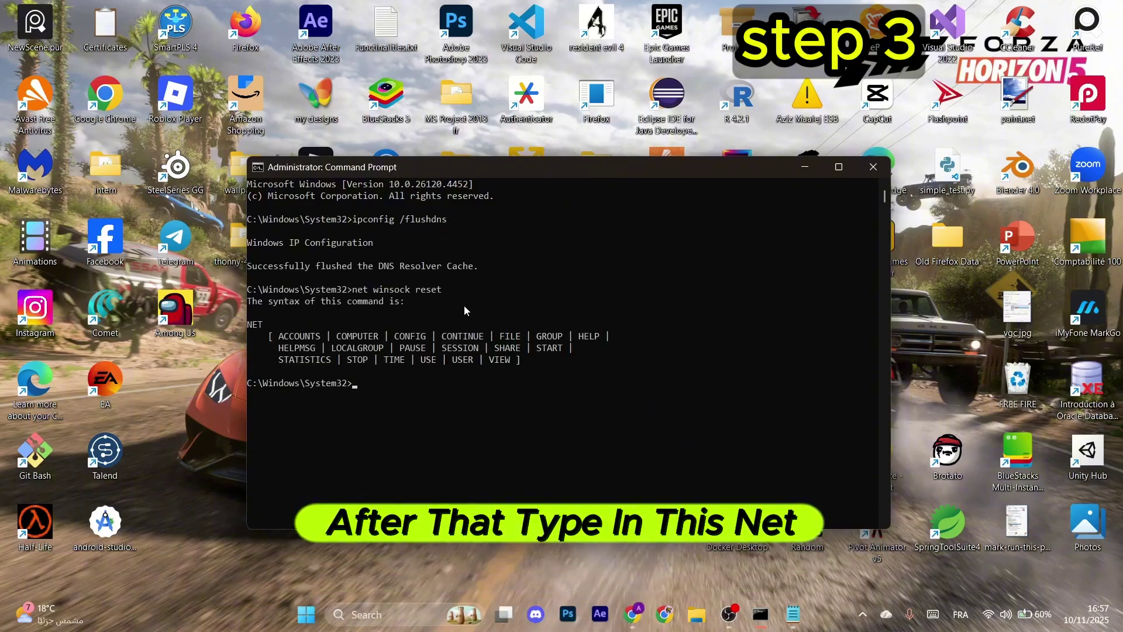
pyautogui.moveTo(350, 291); pyautogui.dragTo(449, 289)
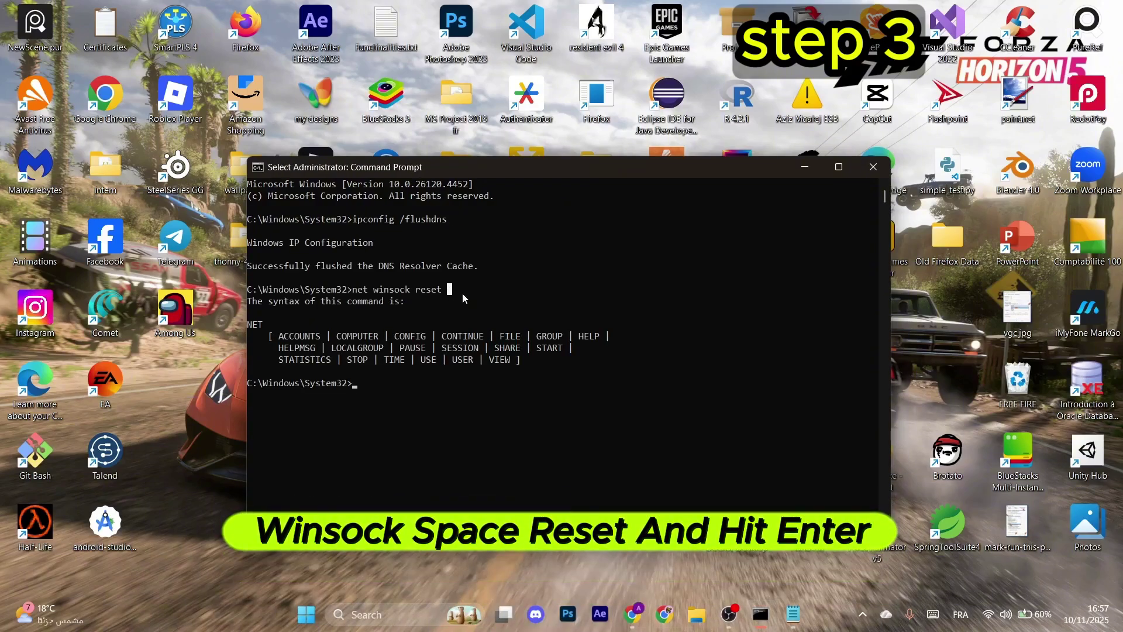
# Close Command Prompt, launch Steam, and check for Steam client updates
pyautogui.click(871, 167)
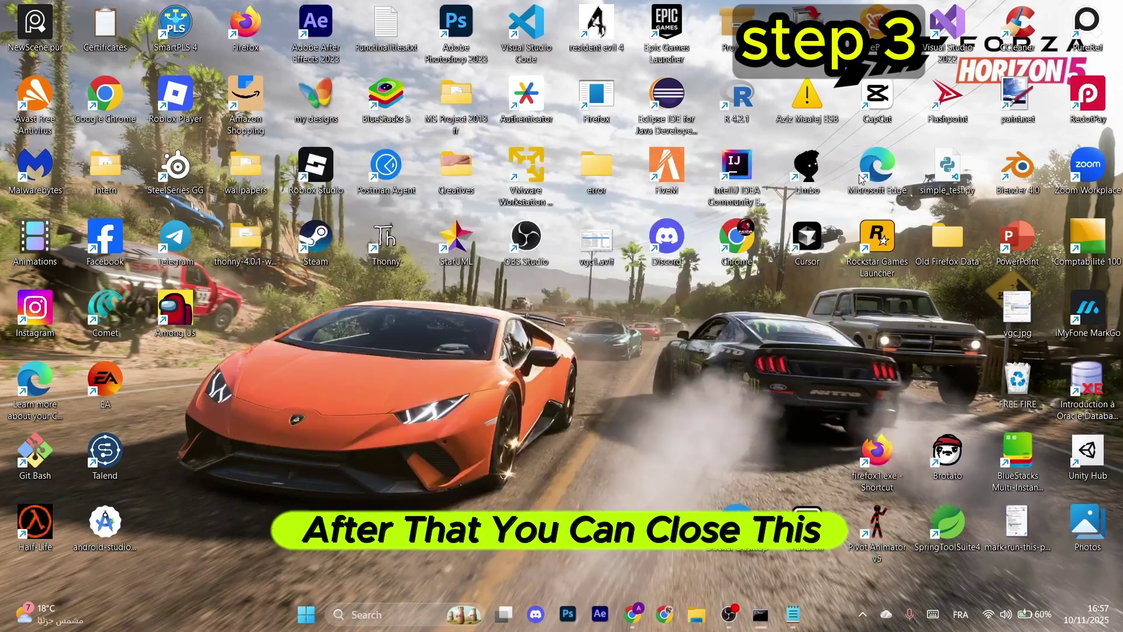
pyautogui.doubleClick(316, 242)
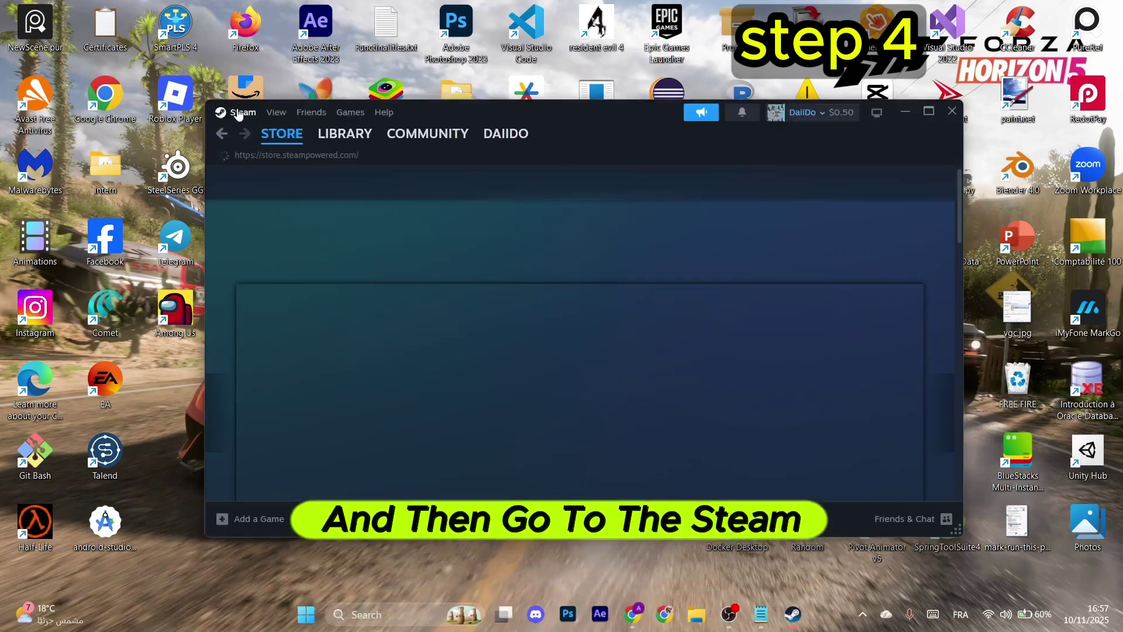
pyautogui.click(241, 113)
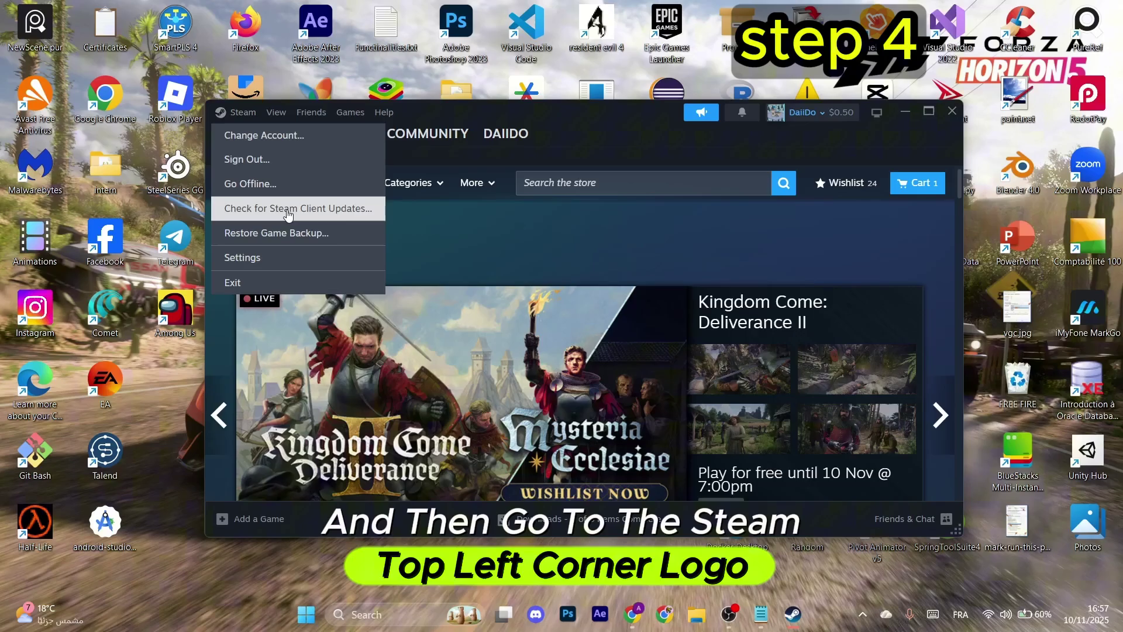
pyautogui.click(297, 210)
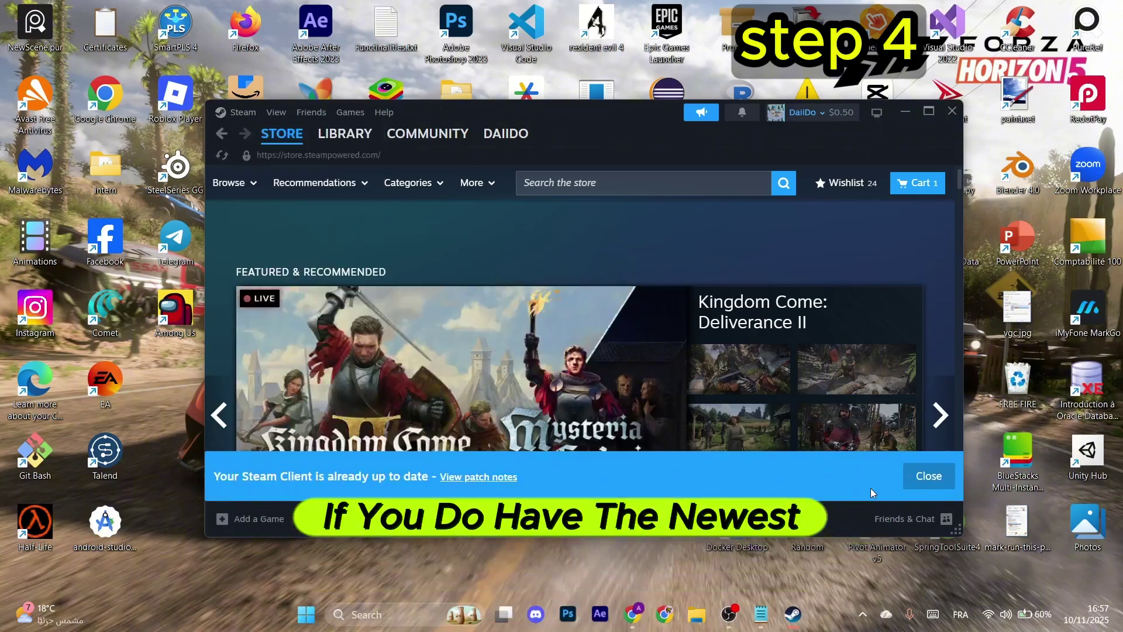
# Dismiss the up-to-date notice and open Half-Life's library page and its options
pyautogui.click(946, 484)
pyautogui.moveTo(345, 134)
pyautogui.click(349, 187)
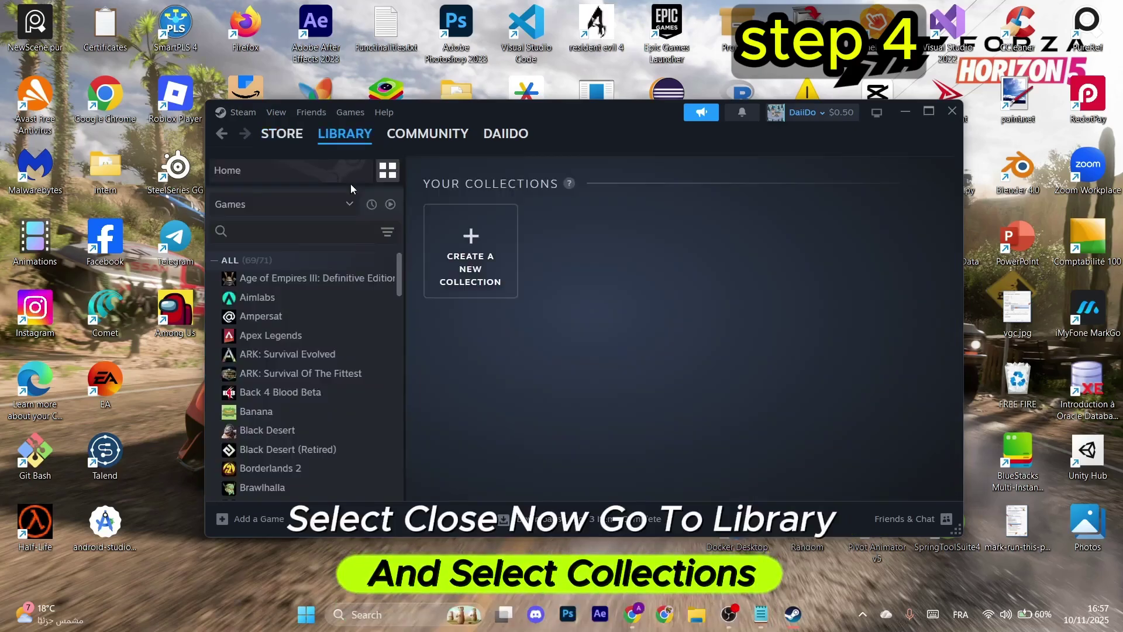
pyautogui.scroll(-3, 347, 342)
pyautogui.scroll(-1, 334, 368)
pyautogui.scroll(-5, 325, 387)
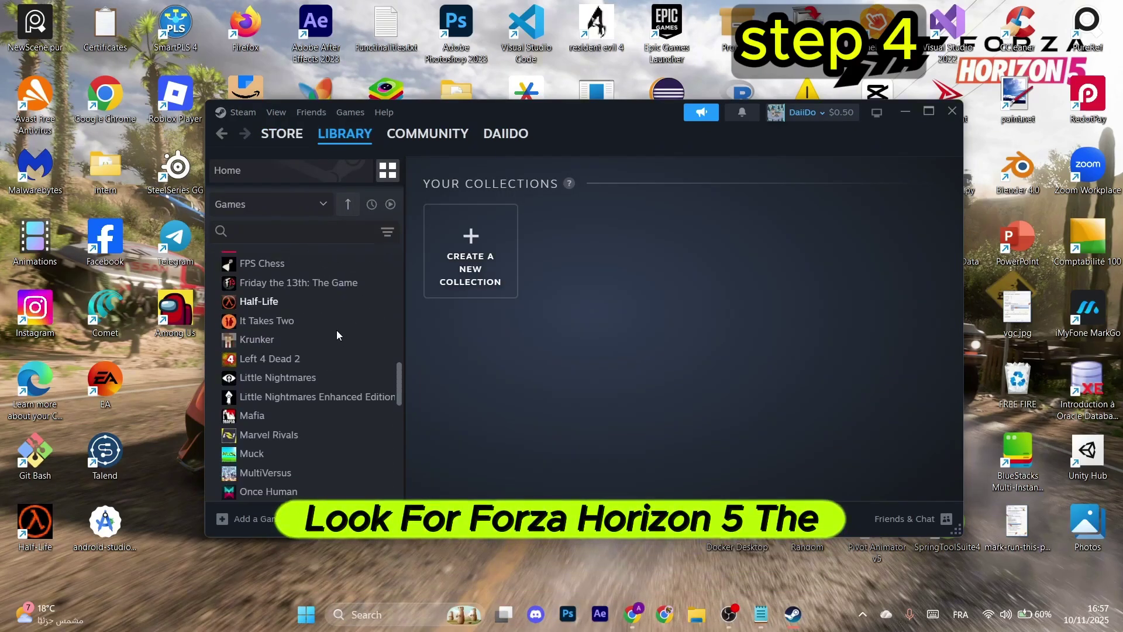
pyautogui.scroll(-3, 312, 400)
pyautogui.scroll(5, 307, 404)
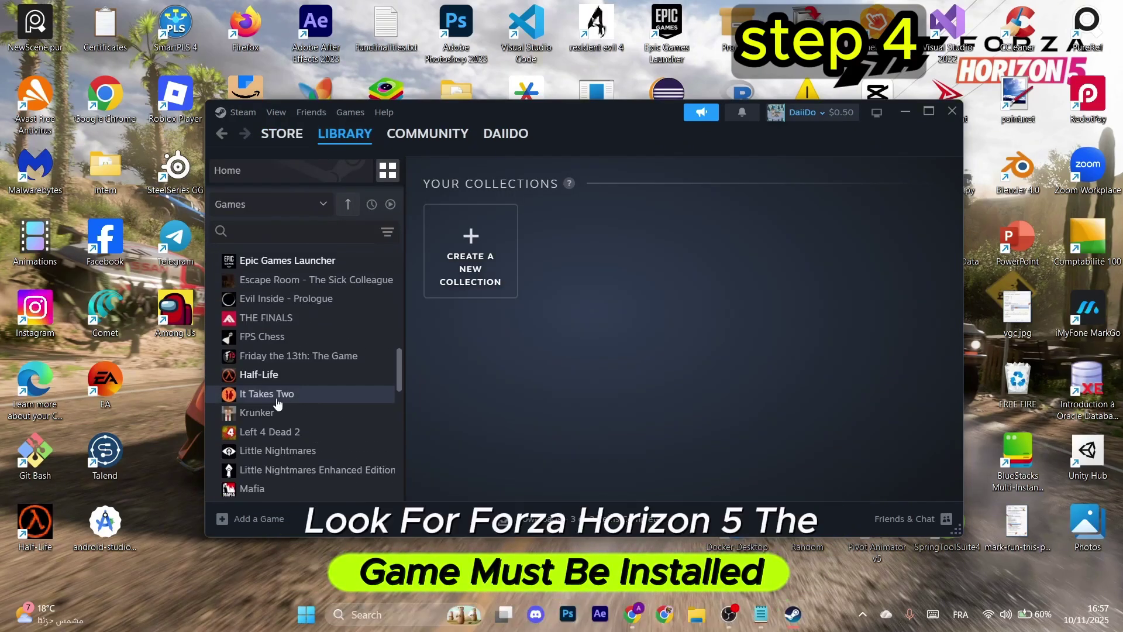
pyautogui.click(272, 367)
pyautogui.click(867, 361)
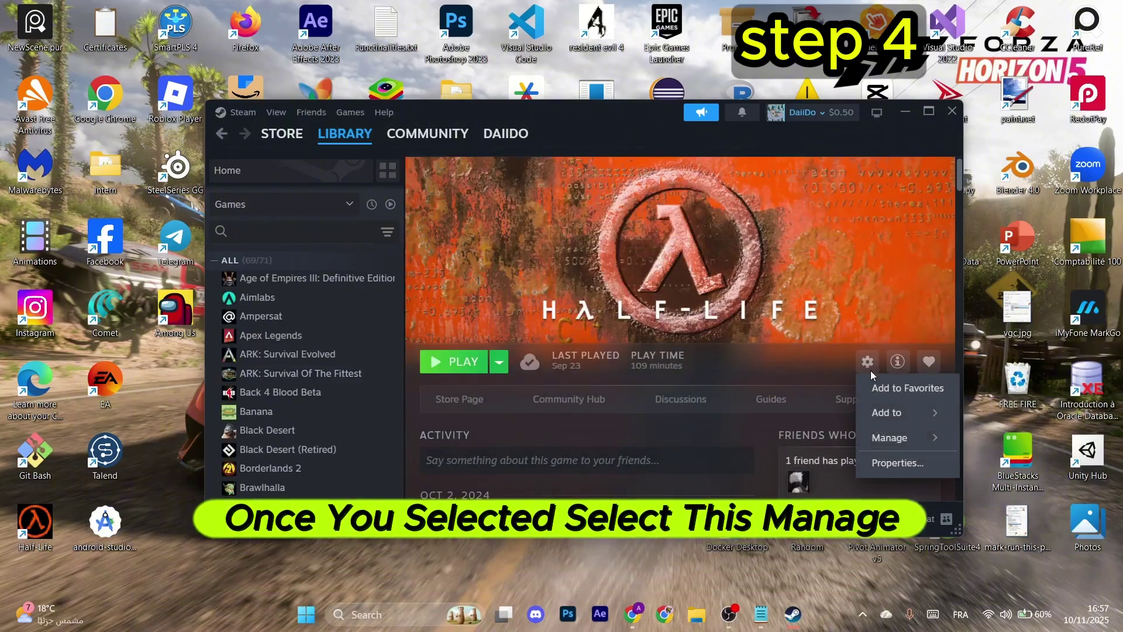
# Start verifying Half-Life's game file integrity from Properties > Installed Files
pyautogui.click(896, 462)
pyautogui.click(341, 224)
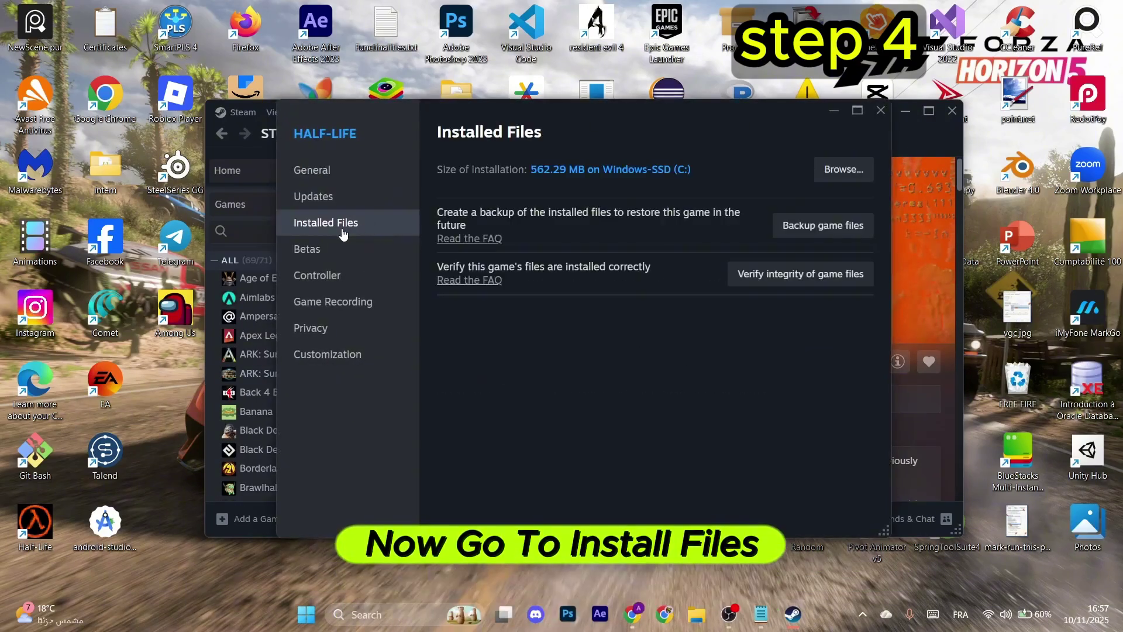
pyautogui.click(823, 274)
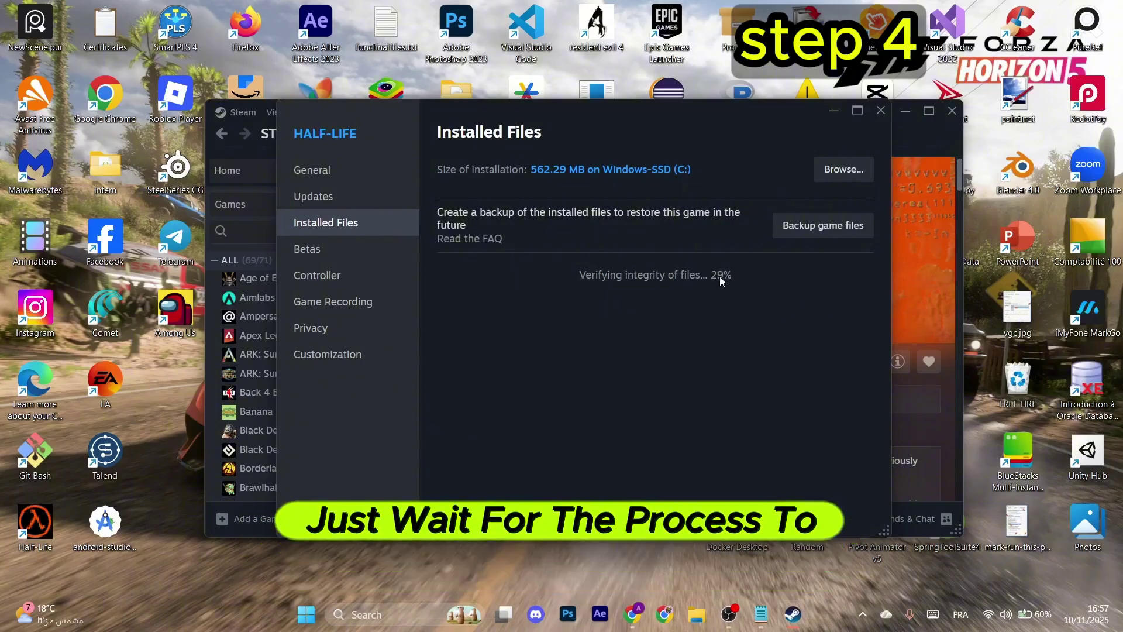
pyautogui.click(882, 112)
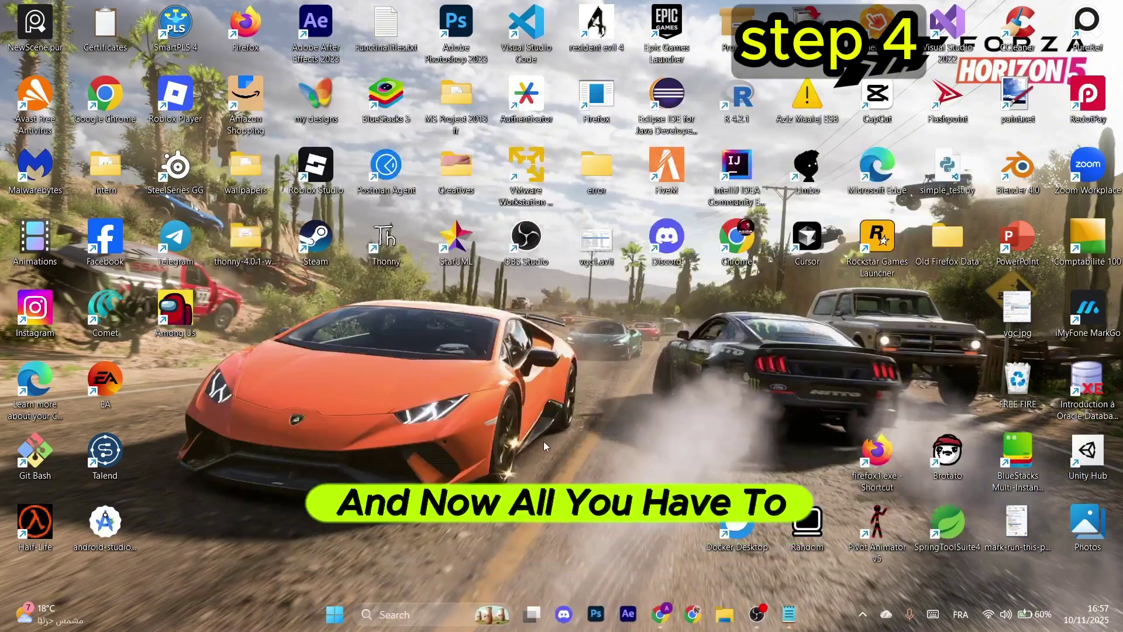
pyautogui.press('super')
pyautogui.click(588, 260)
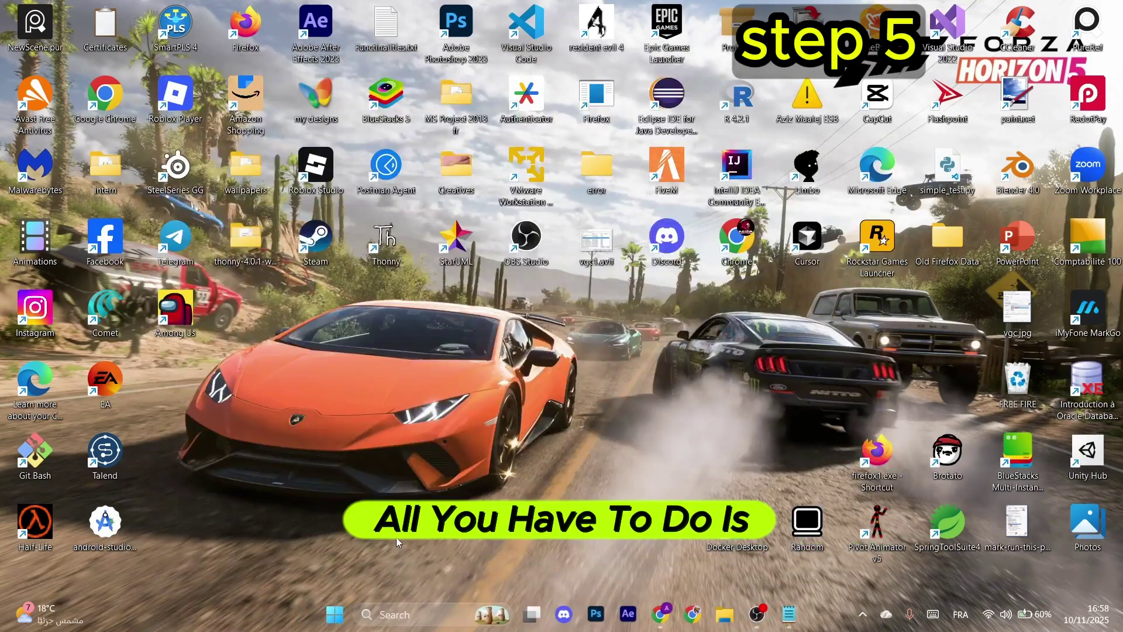
pyautogui.press('super')
pyautogui.click(772, 571)
pyautogui.click(824, 382)
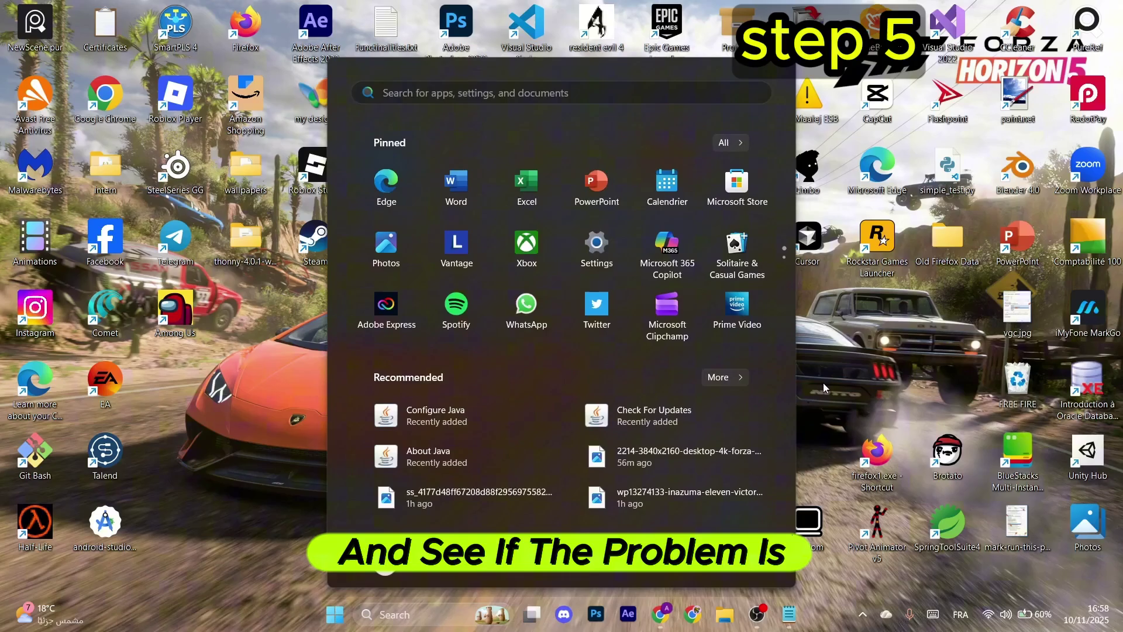